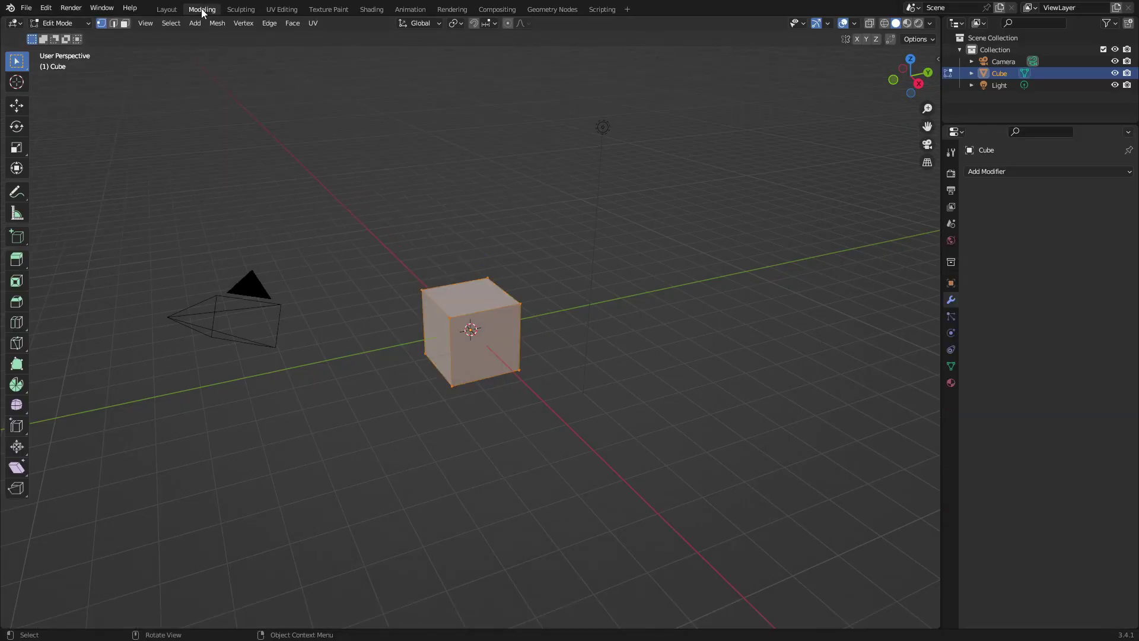
- Visit each workspace from Sculpting through Scripting, then return to Layout
{"action": "left_click", "coordinate": [246, 11]}
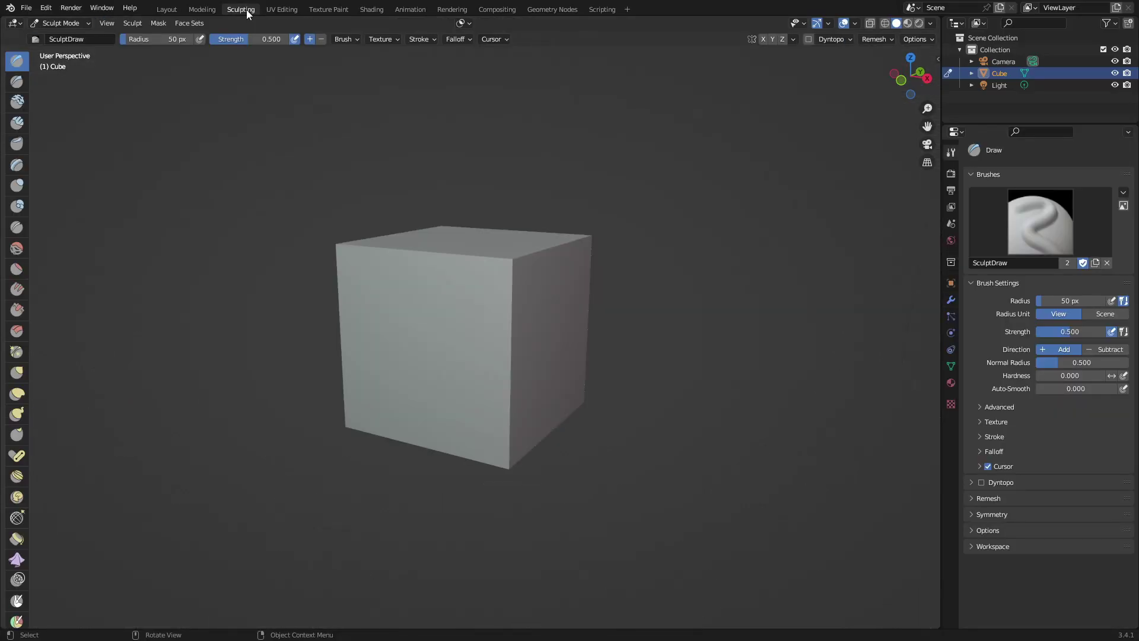
{"action": "left_click", "coordinate": [283, 10]}
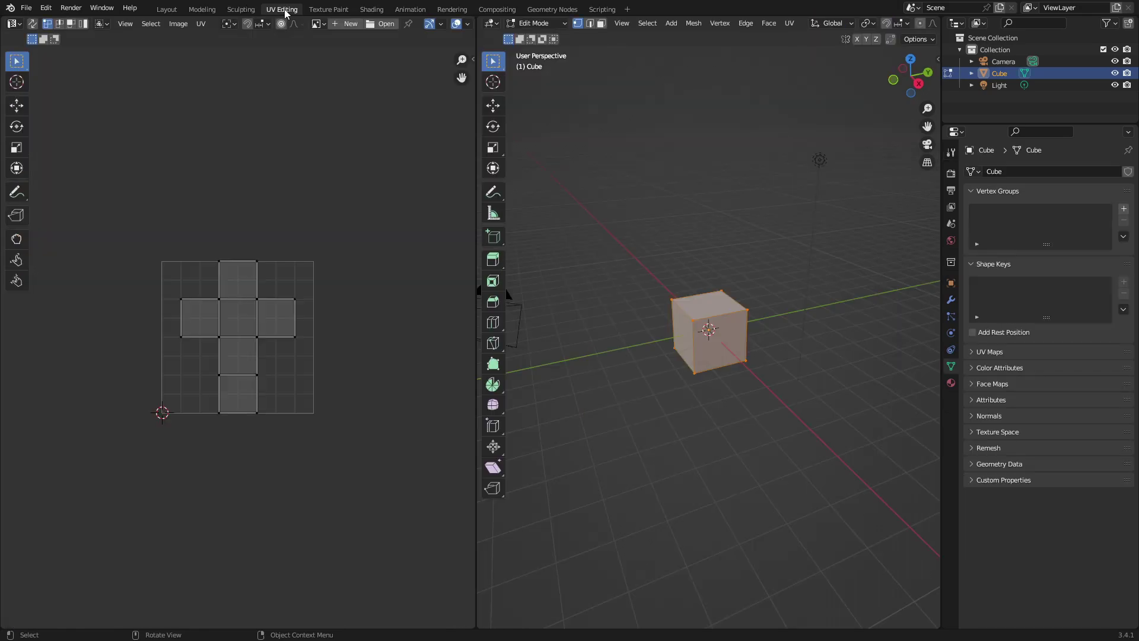
{"action": "left_click", "coordinate": [329, 10]}
{"action": "left_click", "coordinate": [372, 9]}
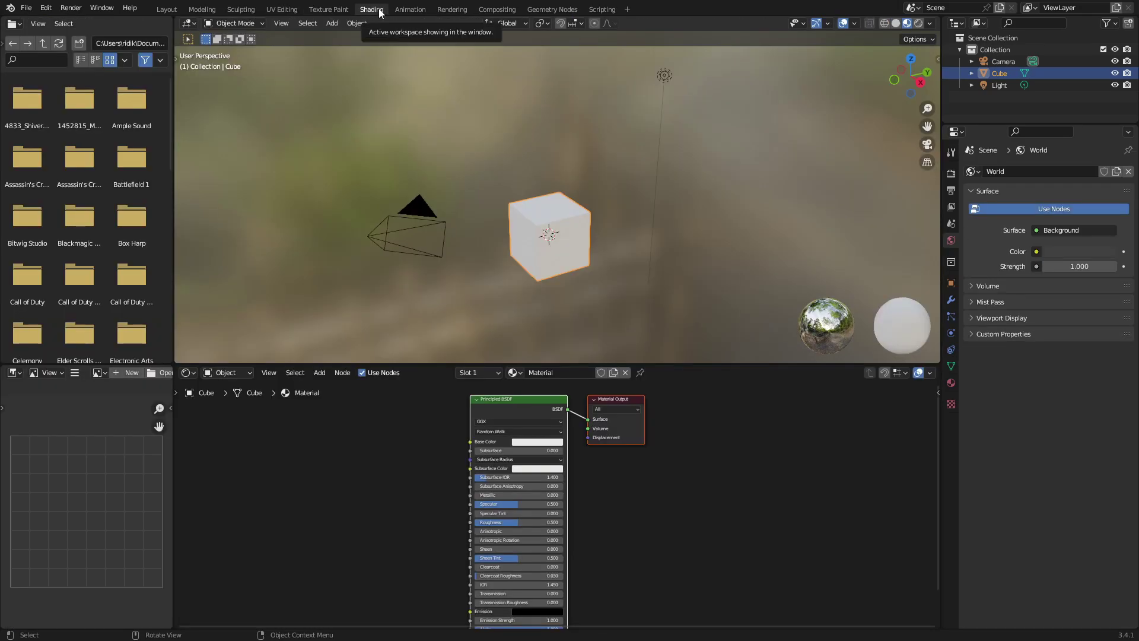
{"action": "left_click", "coordinate": [421, 9]}
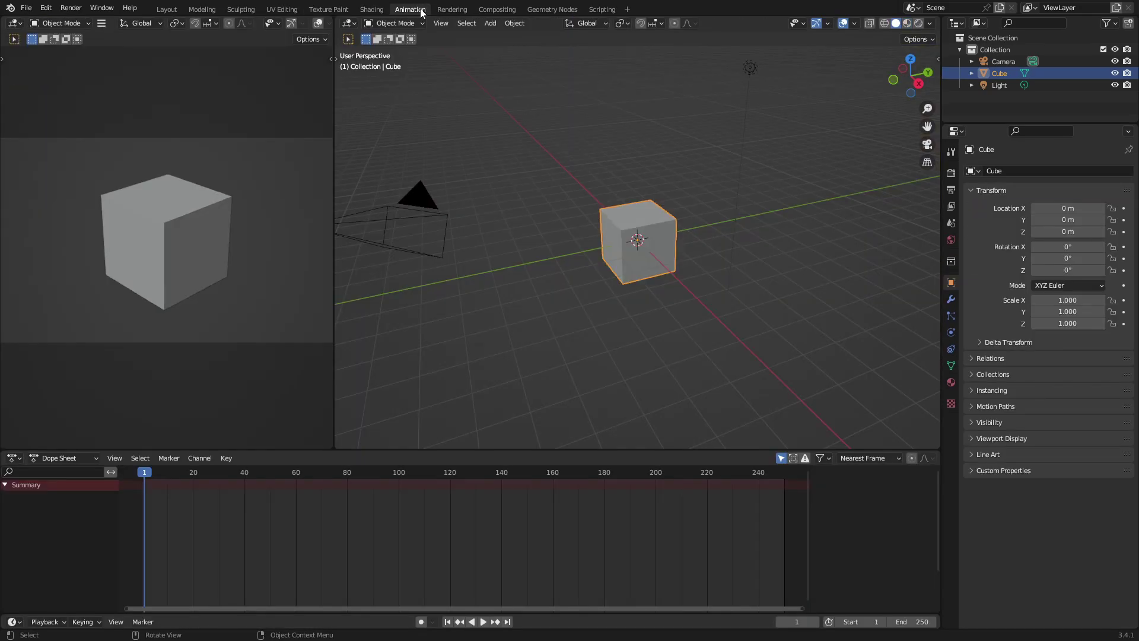
{"action": "left_click", "coordinate": [450, 10]}
{"action": "left_click", "coordinate": [500, 12]}
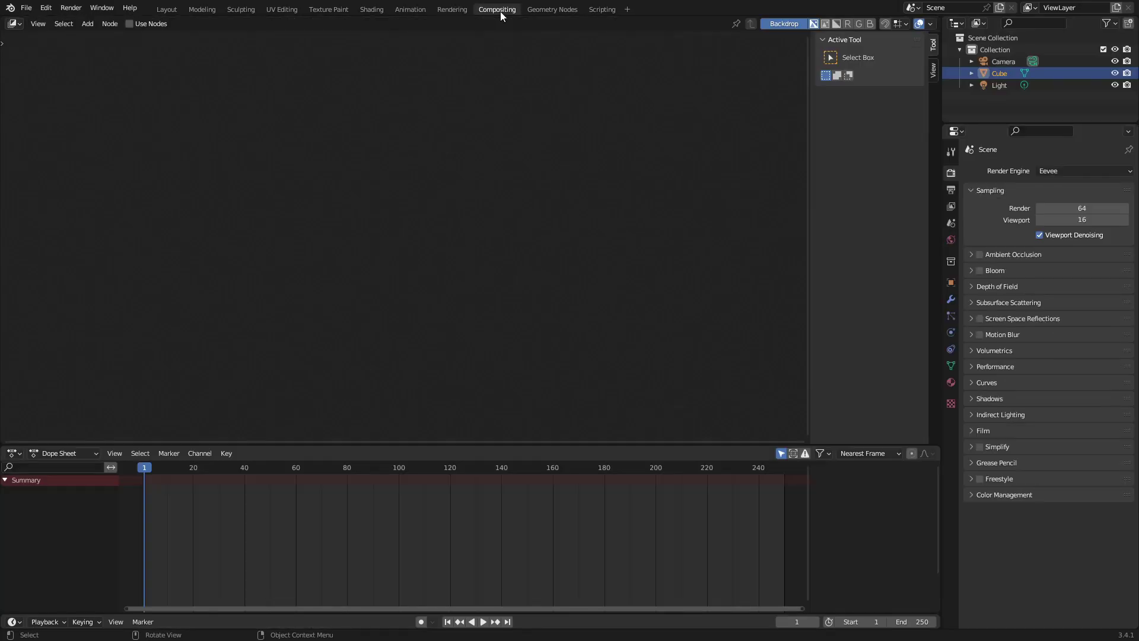
{"action": "left_click", "coordinate": [540, 11]}
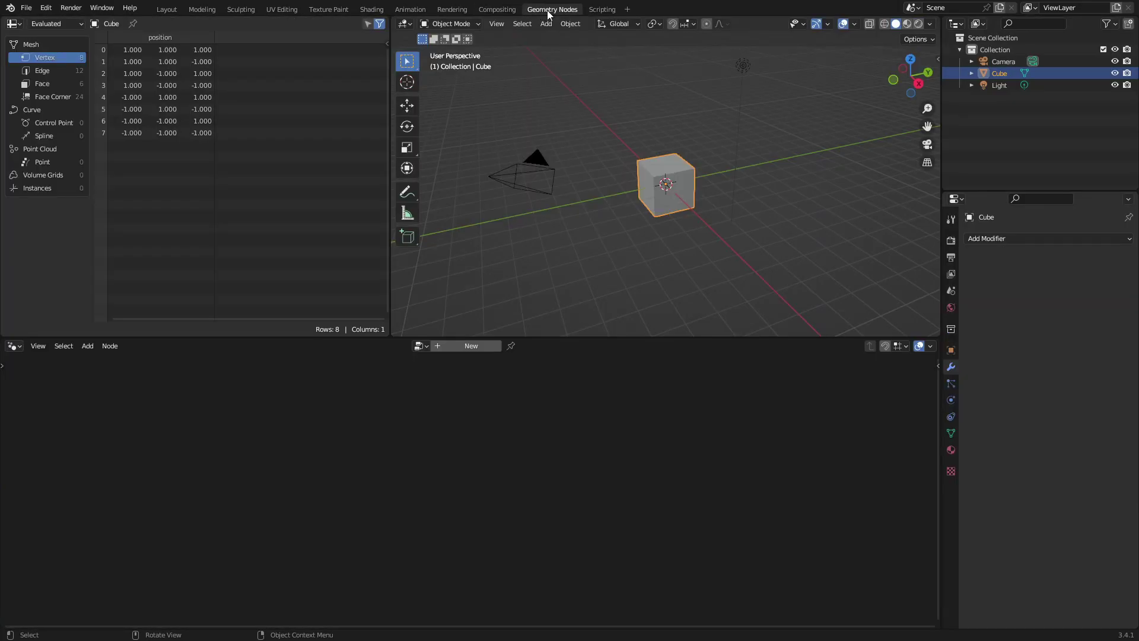
{"action": "left_click", "coordinate": [593, 11]}
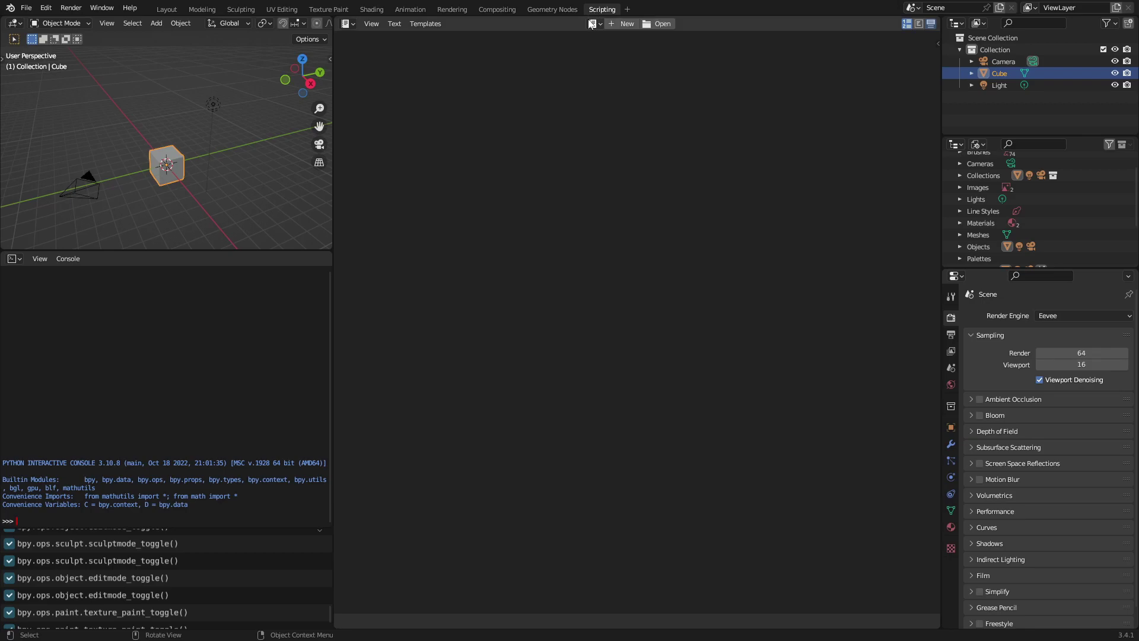
{"action": "left_click", "coordinate": [163, 8]}
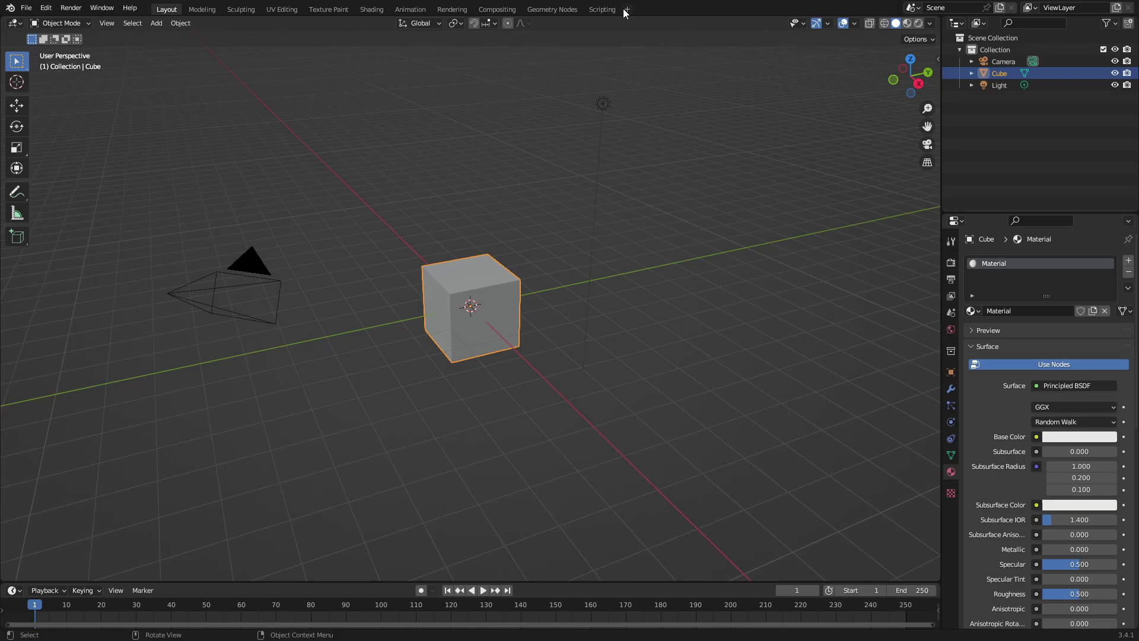
- Revisit Texture Paint, show the UV Editing and Animation tab options, then return to Layout
{"action": "left_click", "coordinate": [329, 9]}
{"action": "right_click", "coordinate": [274, 10]}
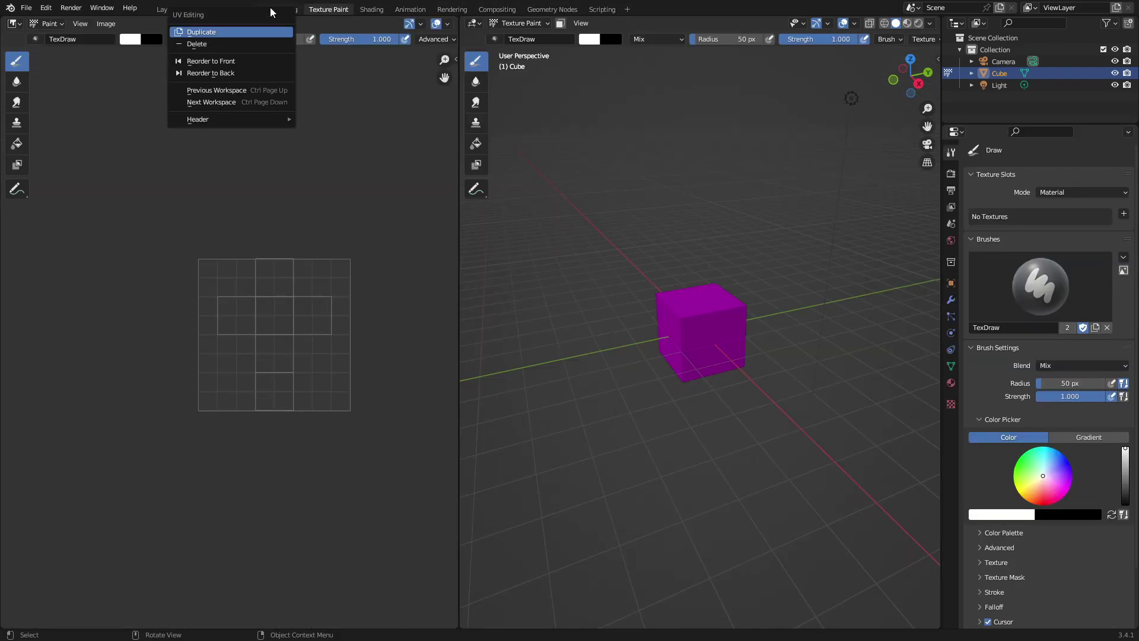
{"action": "right_click", "coordinate": [425, 9]}
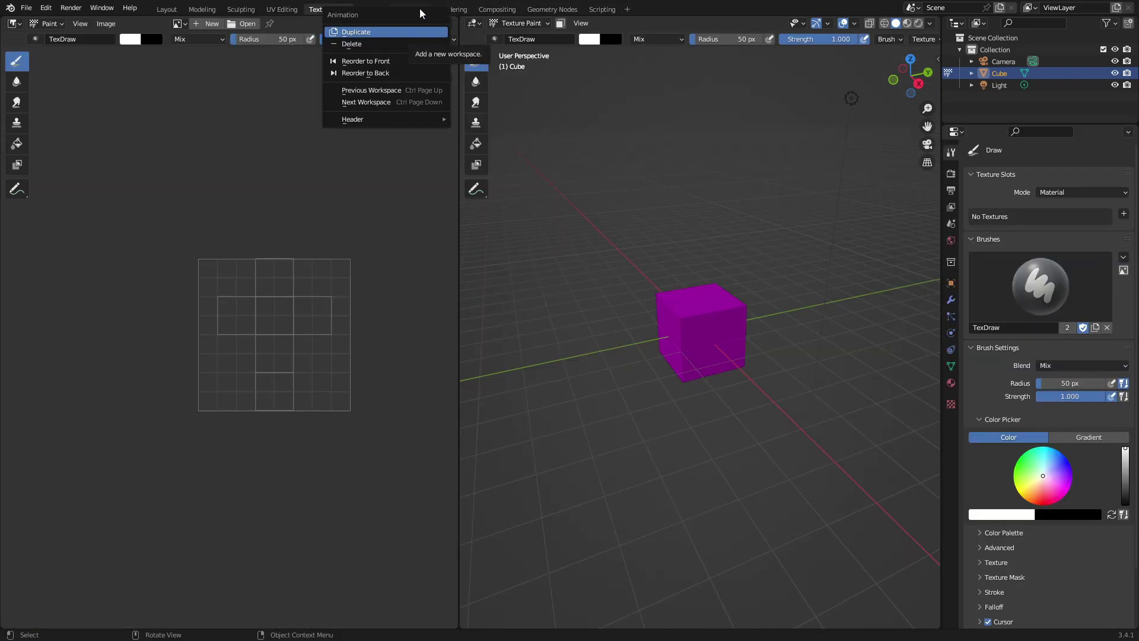
{"action": "left_click", "coordinate": [177, 8]}
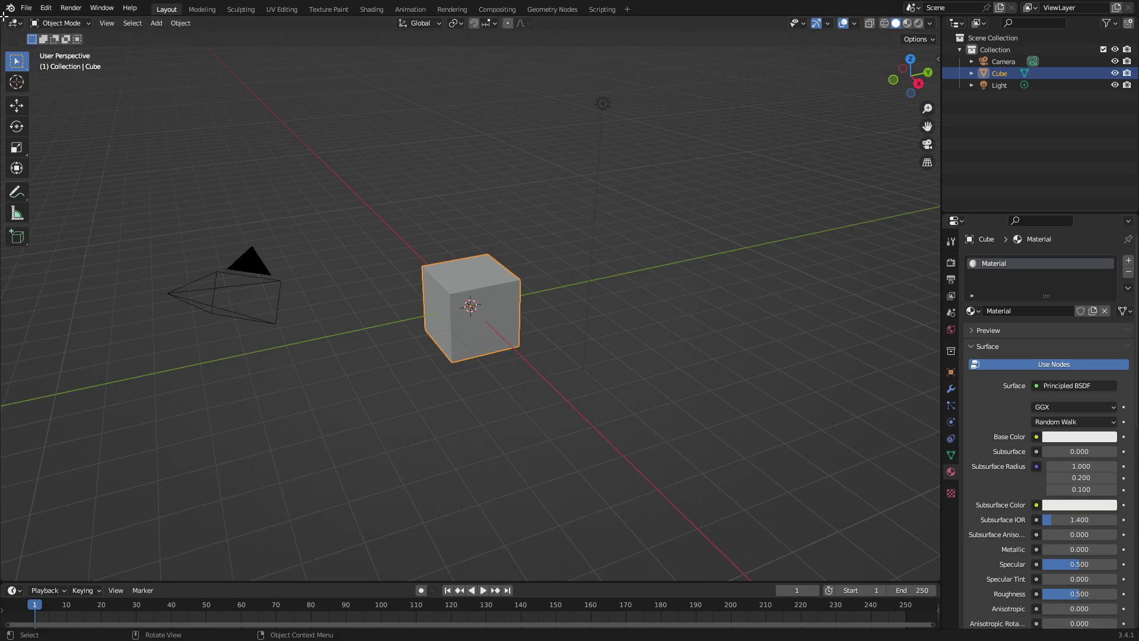
- Split the viewport into two side-by-side areas, set the right one to Shader Editor, then rejoin them
{"action": "left_click_drag", "start_coordinate": [5, 18], "coordinate": [539, 201]}
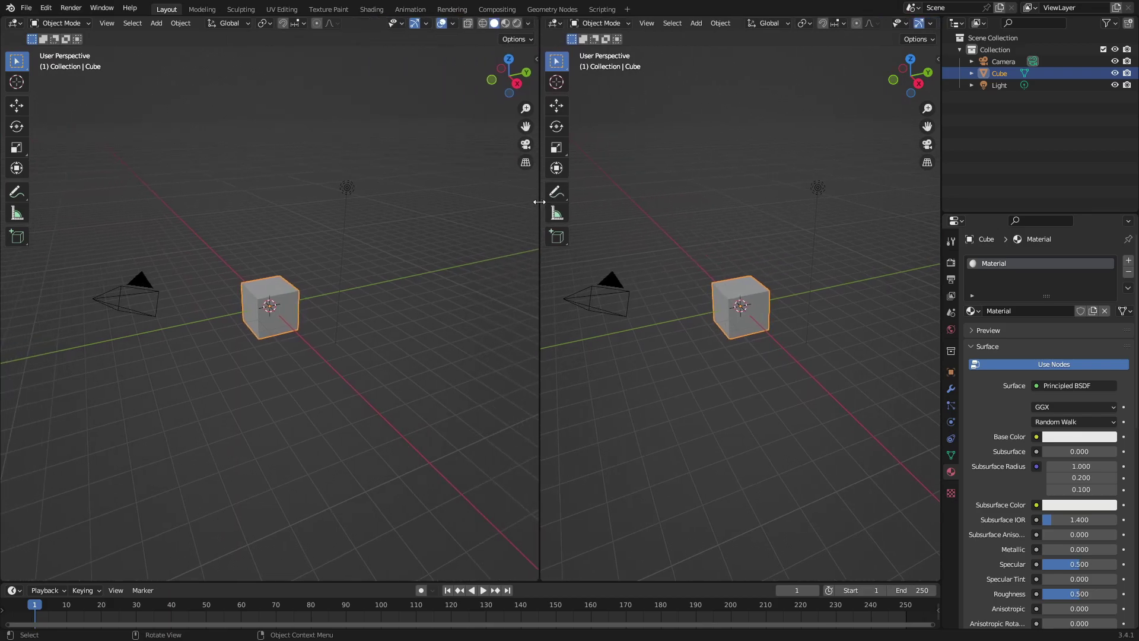
{"action": "middle_click_drag", "start_coordinate": [409, 193], "coordinate": [331, 175]}
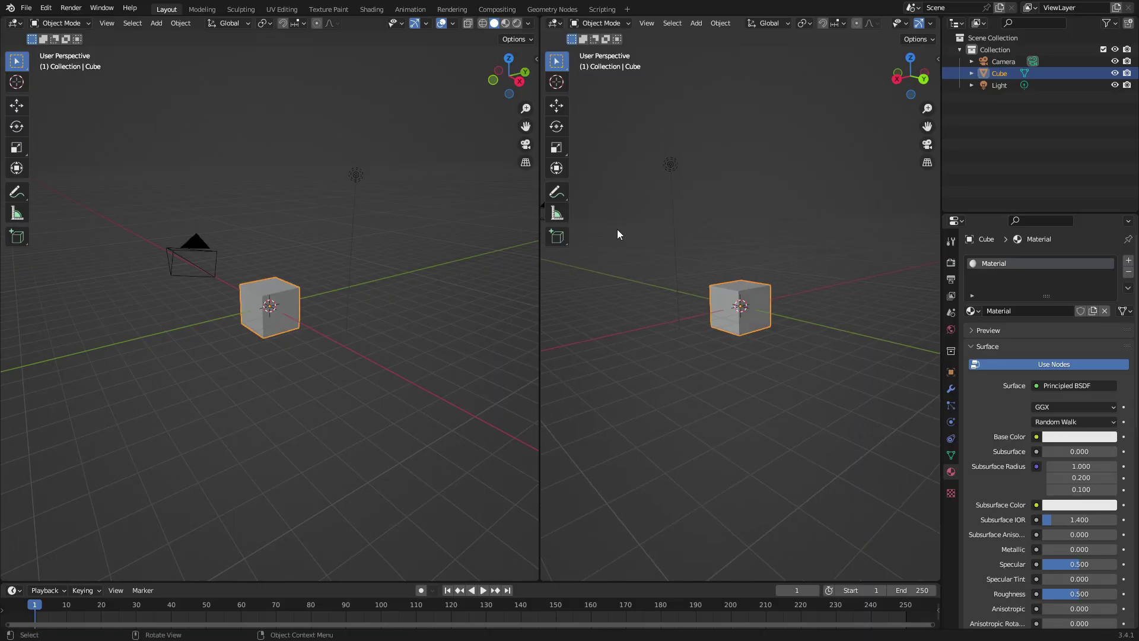
{"action": "left_click", "coordinate": [553, 26]}
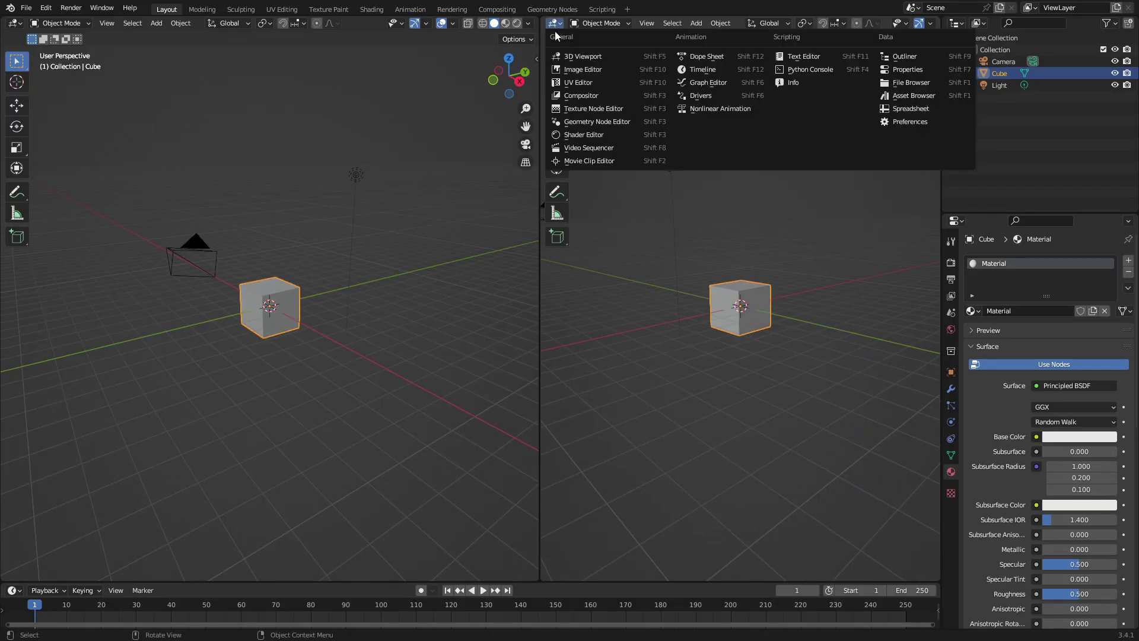
{"action": "left_click", "coordinate": [607, 135]}
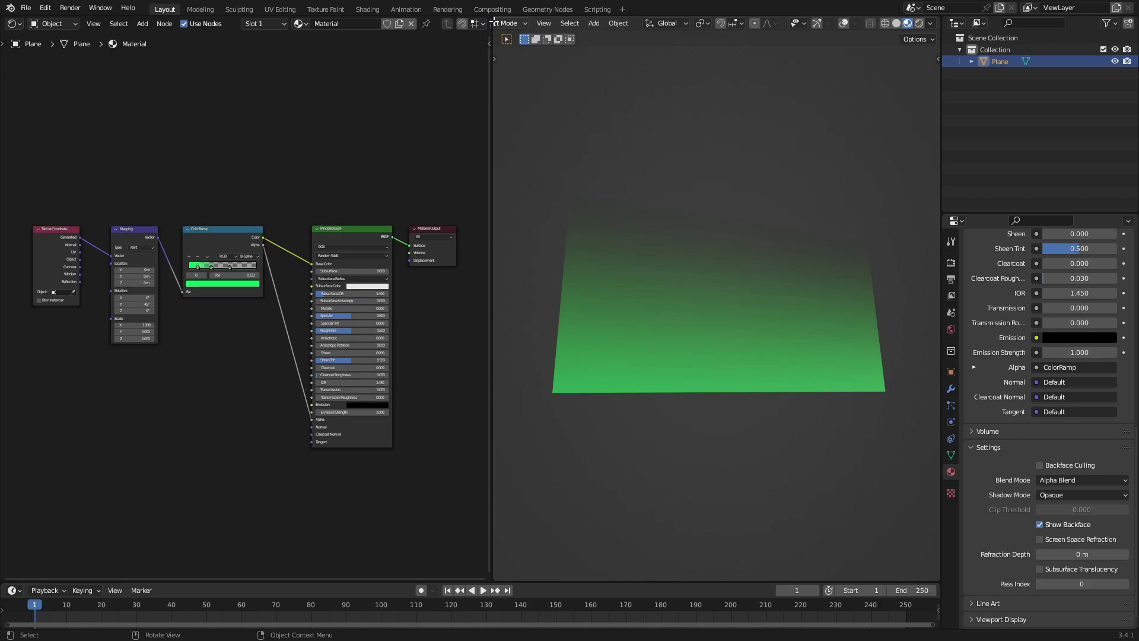
{"action": "left_click_drag", "start_coordinate": [491, 23], "coordinate": [463, 27]}
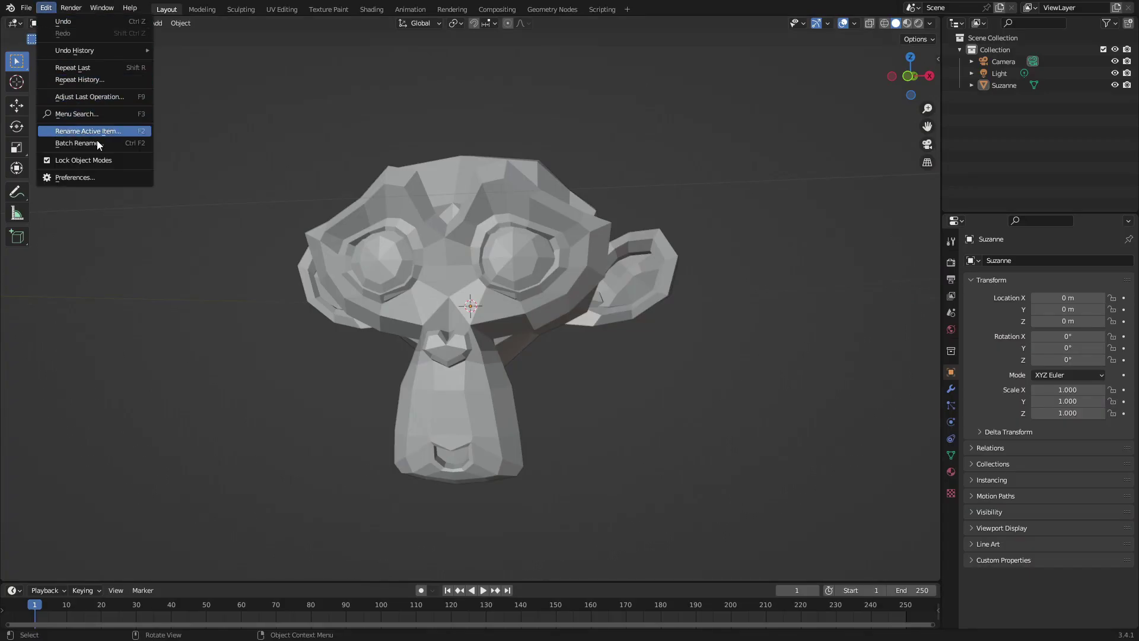
- Set Undo Steps to 256 under Preferences > System and close Preferences
{"action": "left_click", "coordinate": [110, 177]}
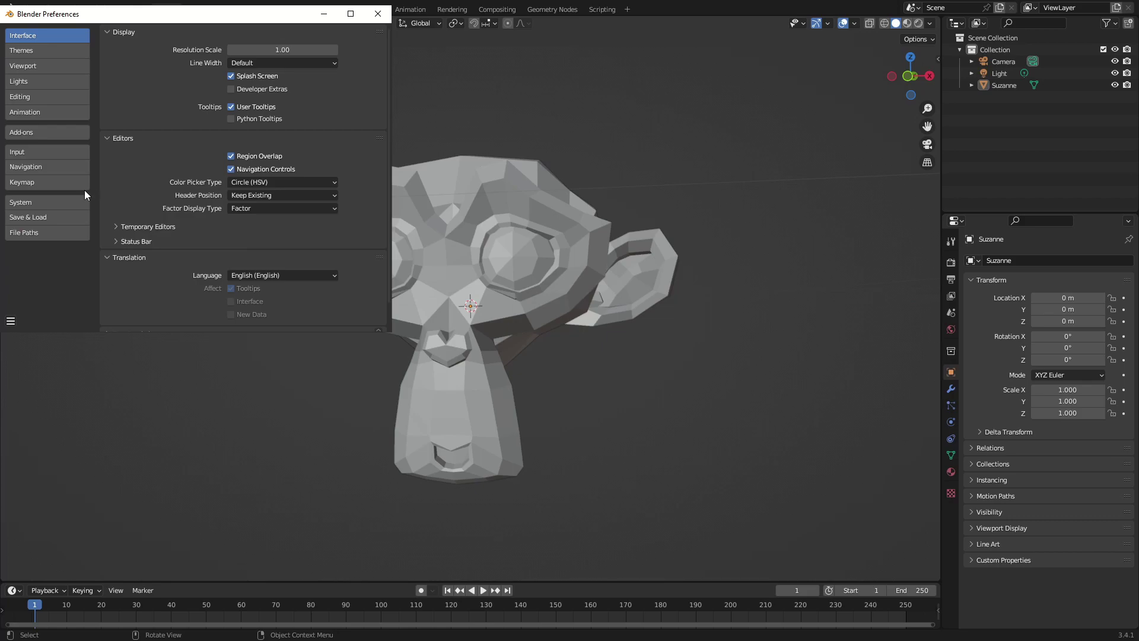
{"action": "left_click", "coordinate": [73, 200]}
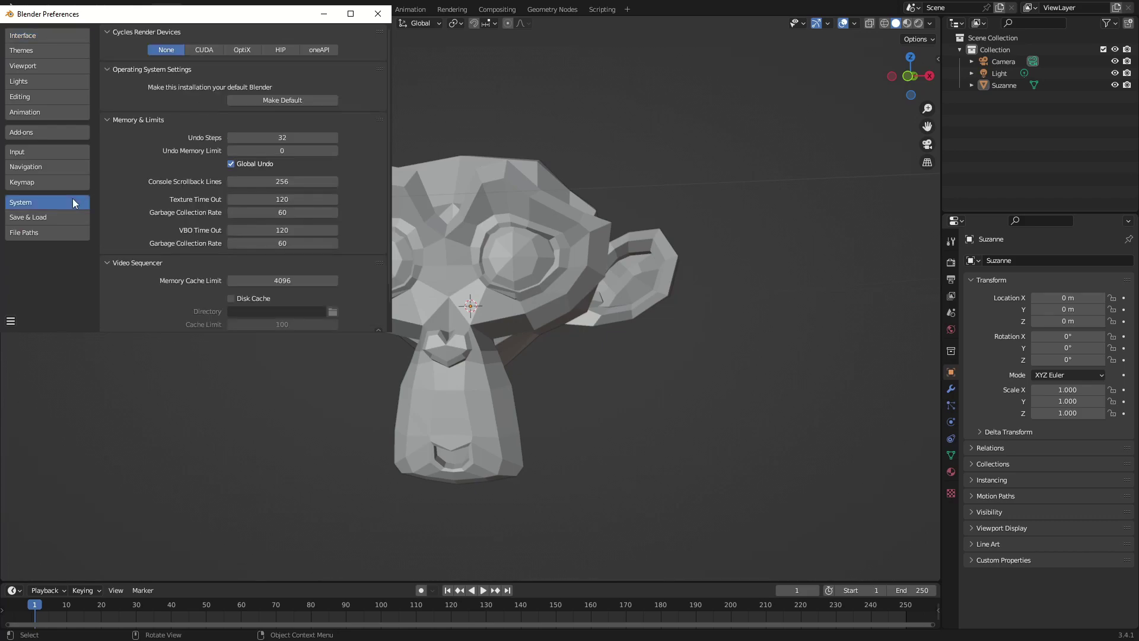
{"action": "double_click", "coordinate": [298, 138]}
{"action": "type", "text": "256"}
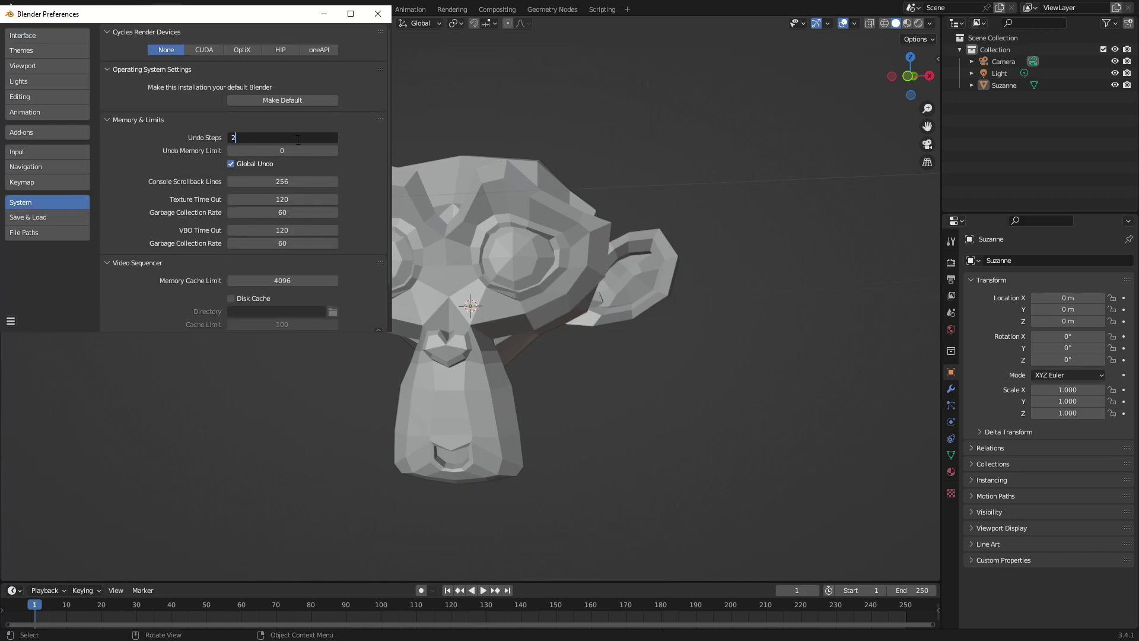
{"action": "key", "text": "Return"}
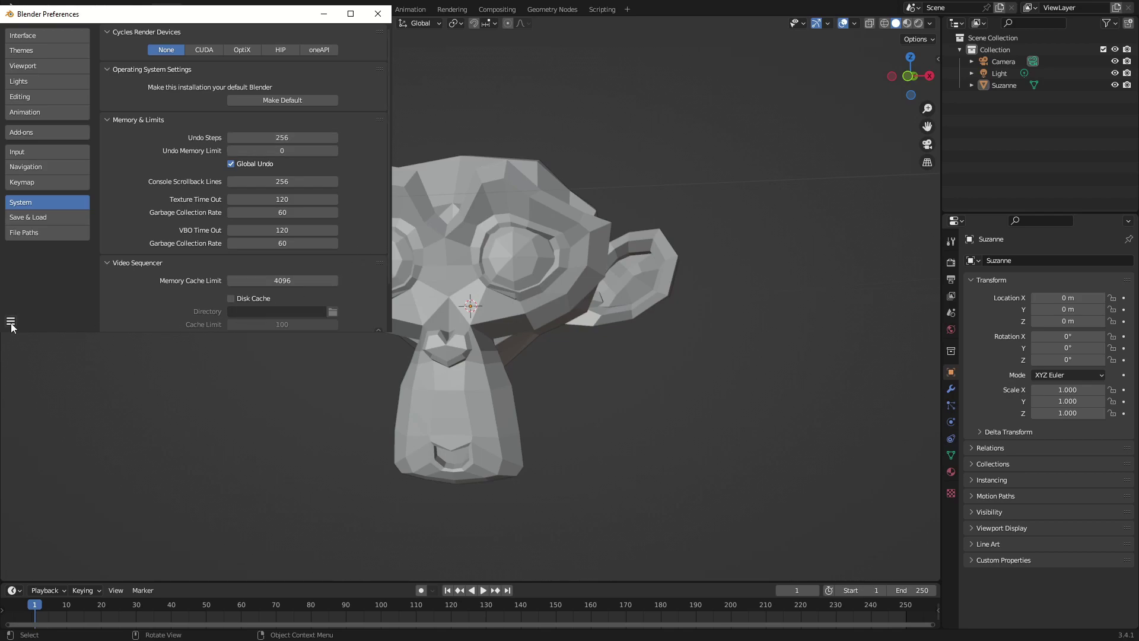
{"action": "left_click", "coordinate": [377, 13]}
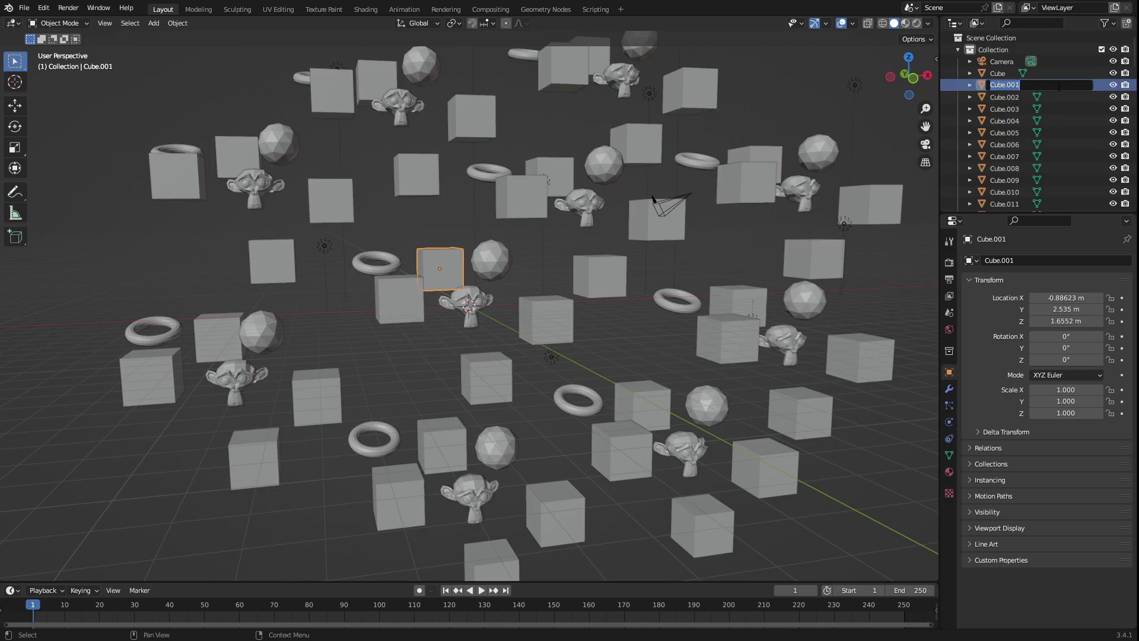
- Rename the first cube to 'Box' and give Cube.004 and Cube.005 personal first names
{"action": "type", "text": "Box"}
{"action": "key", "text": "Return"}
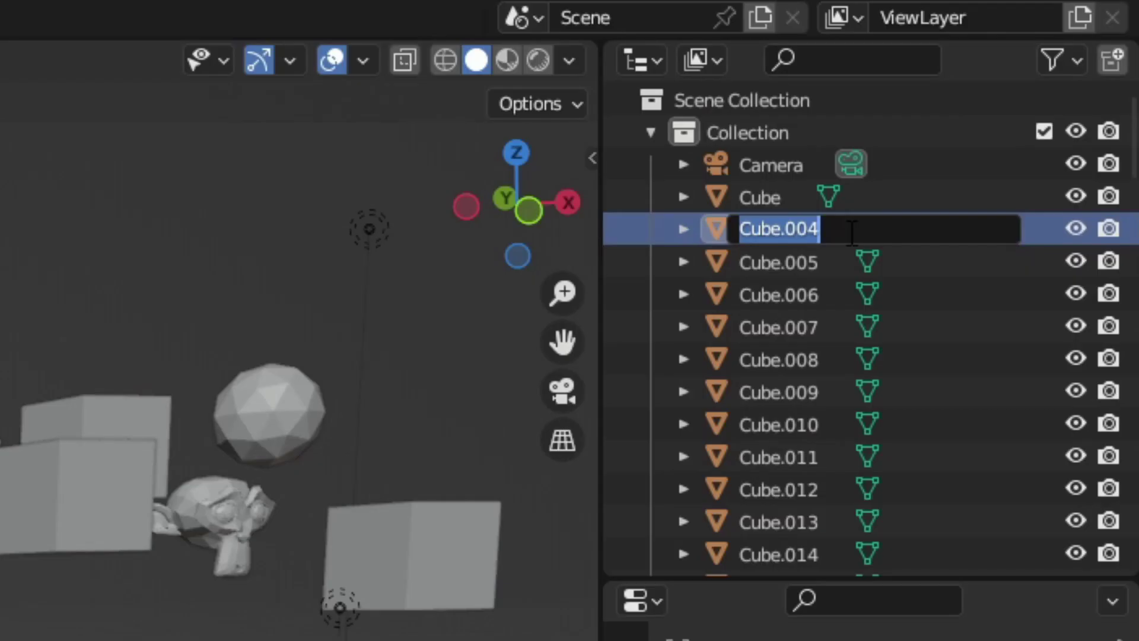
{"action": "type", "text": "sara"}
{"action": "key", "text": "Return"}
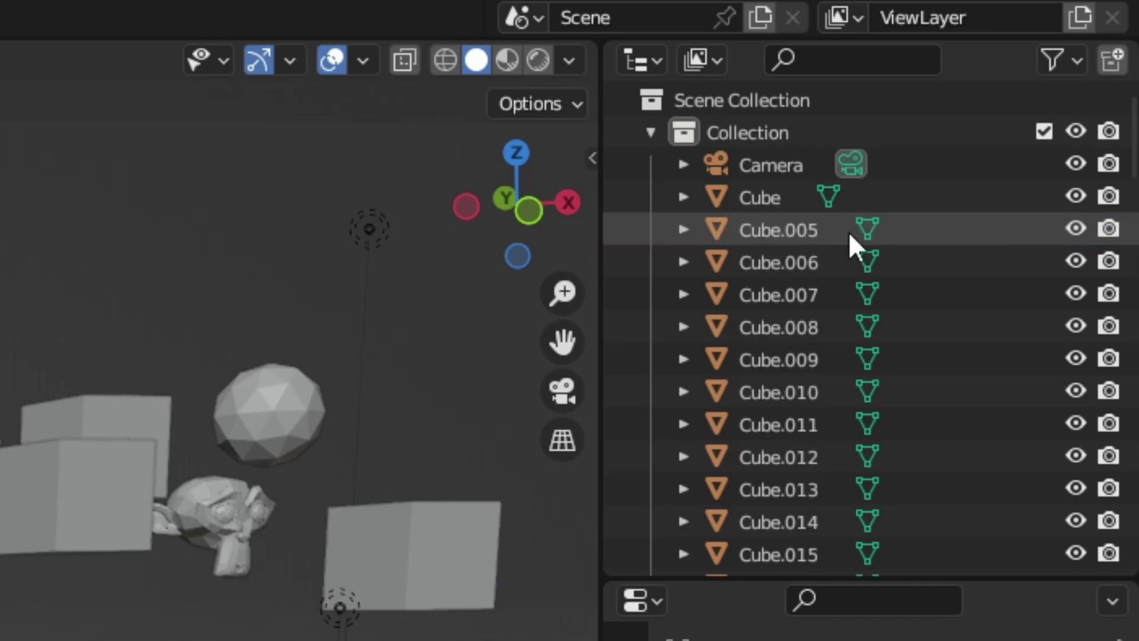
{"action": "double_click", "coordinate": [848, 231]}
{"action": "type", "text": "brooke"}
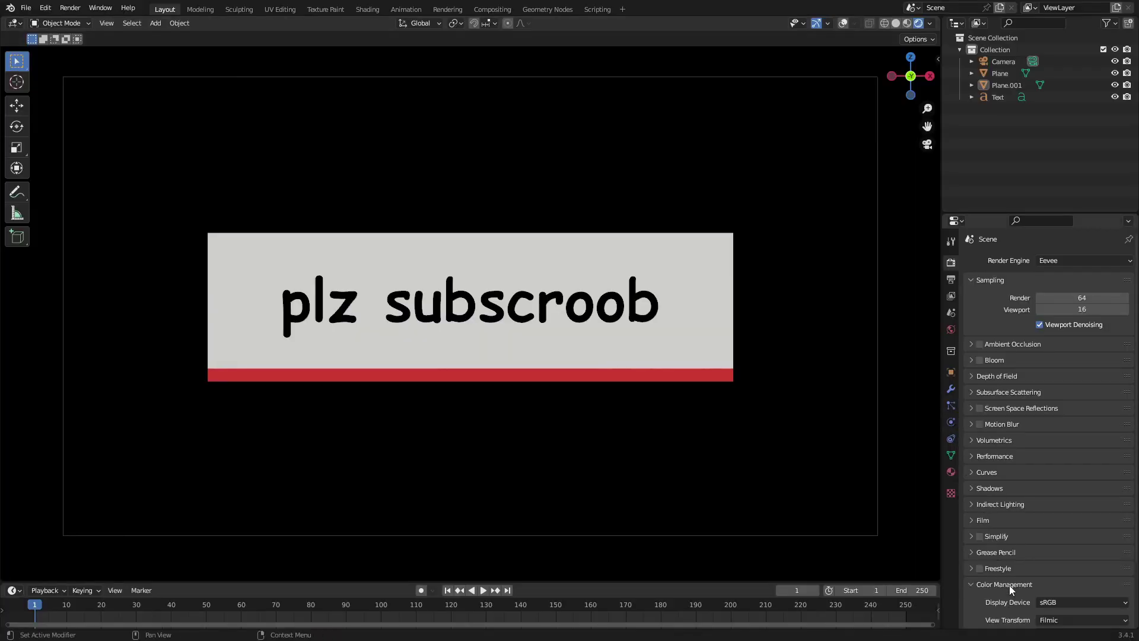
- Change the Color Management View Transform from Filmic to Standard
{"action": "scroll", "coordinate": [1010, 584], "scroll_direction": "down", "scroll_amount": 3}
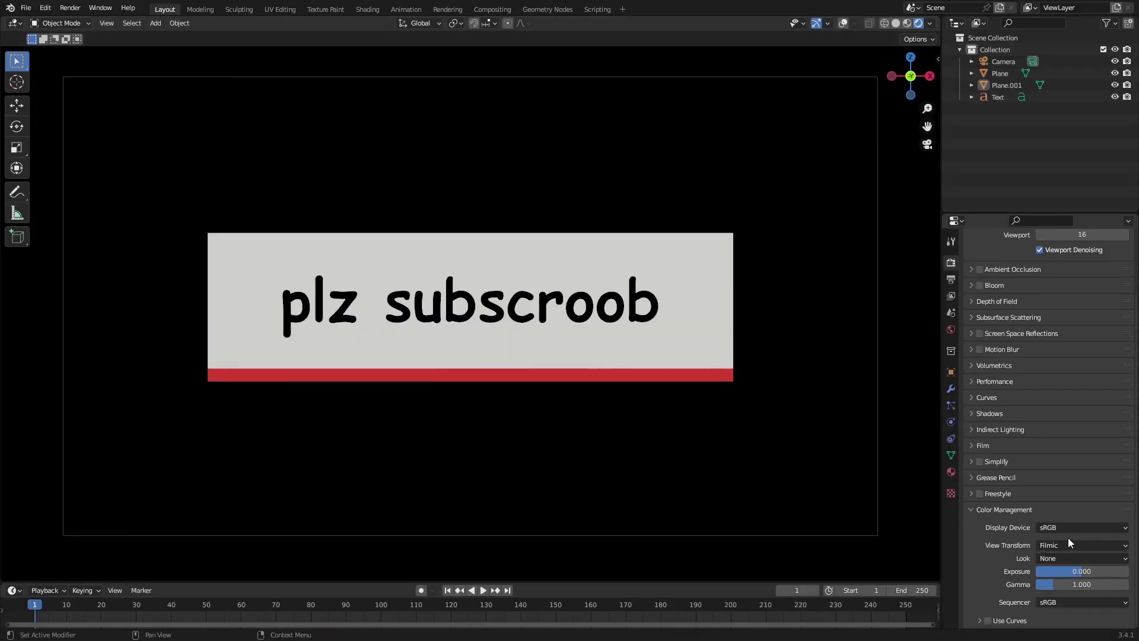
{"action": "left_click", "coordinate": [1091, 544]}
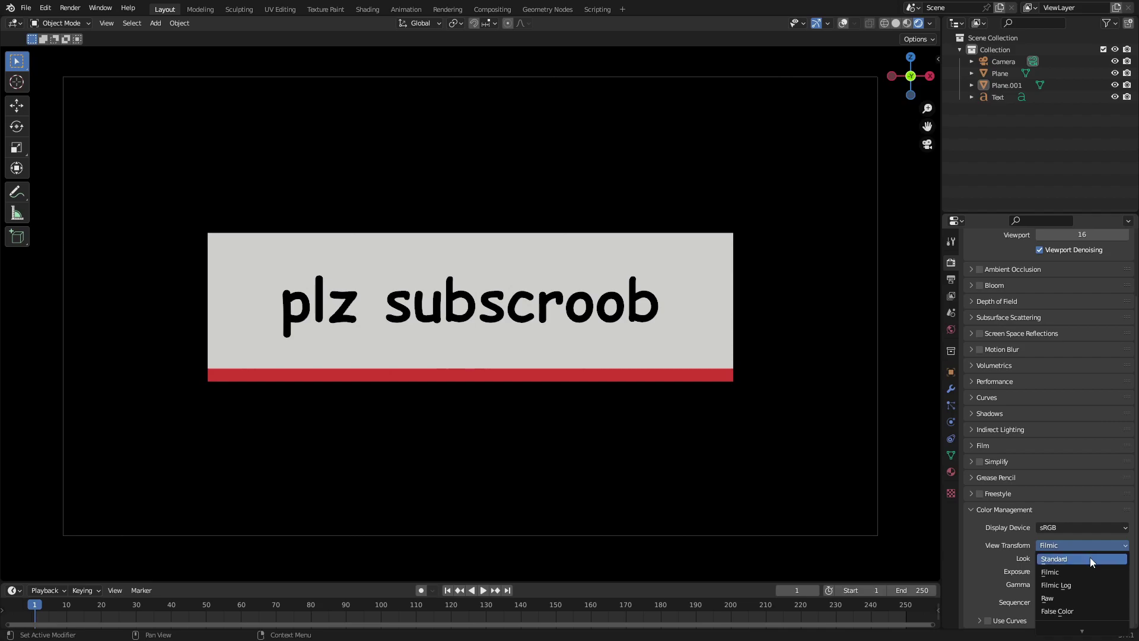
{"action": "left_click", "coordinate": [1090, 558]}
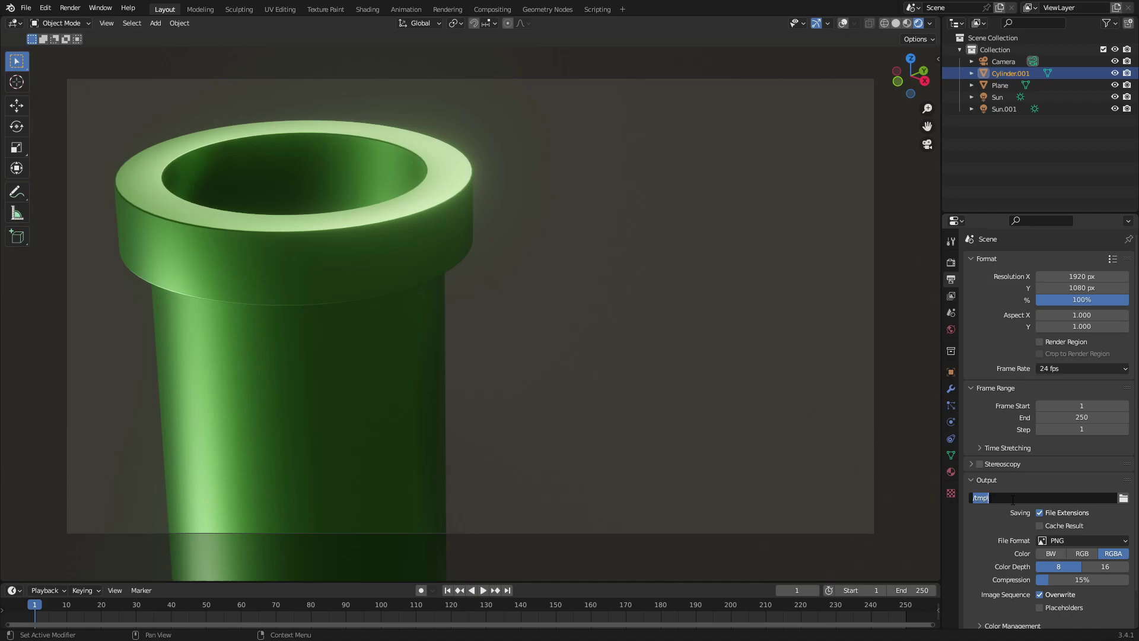
- Browse from the output path's folder icon to the Videos folder
{"action": "left_click", "coordinate": [1123, 498]}
{"action": "left_click", "coordinate": [1123, 498]}
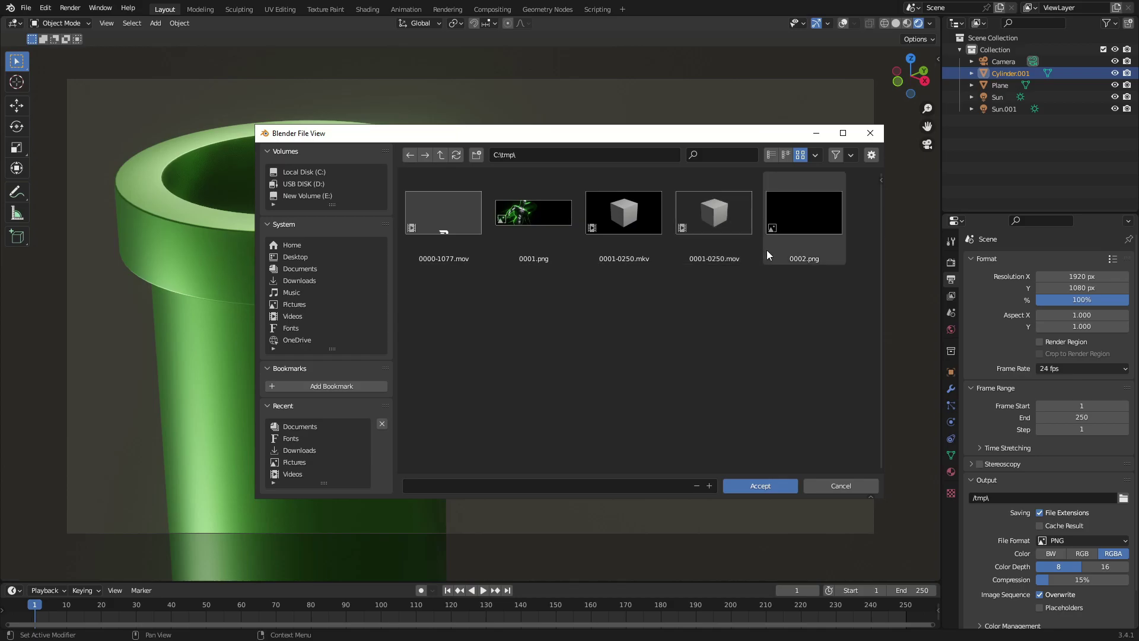
{"action": "left_click", "coordinate": [303, 316]}
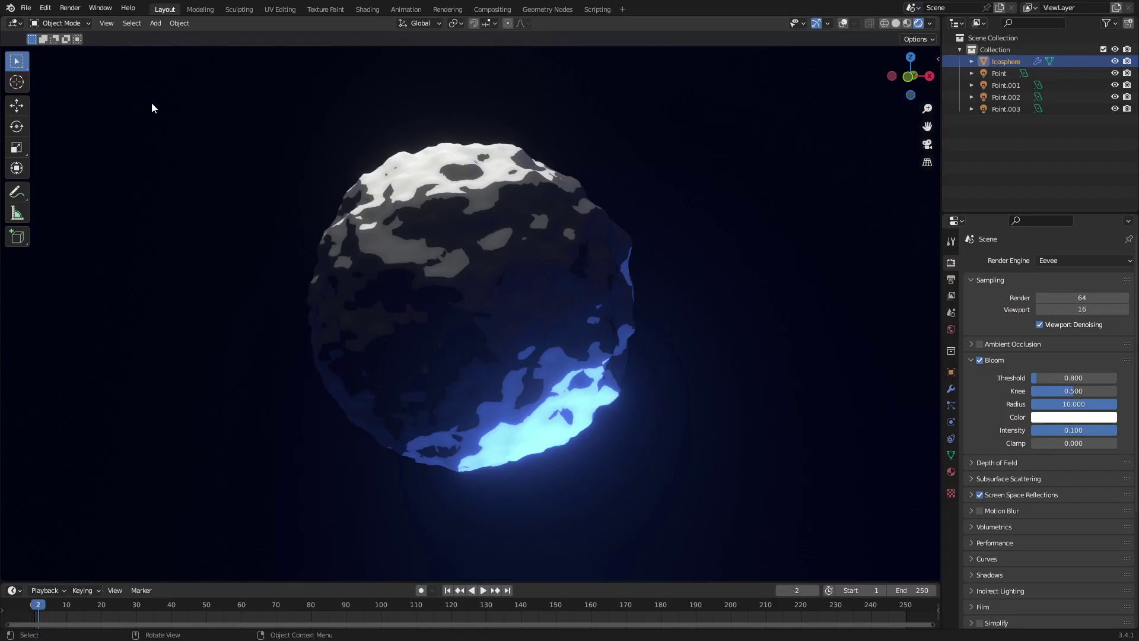
- Open the File menu to reach the Save command for the icosphere scene
{"action": "left_click", "coordinate": [25, 8]}
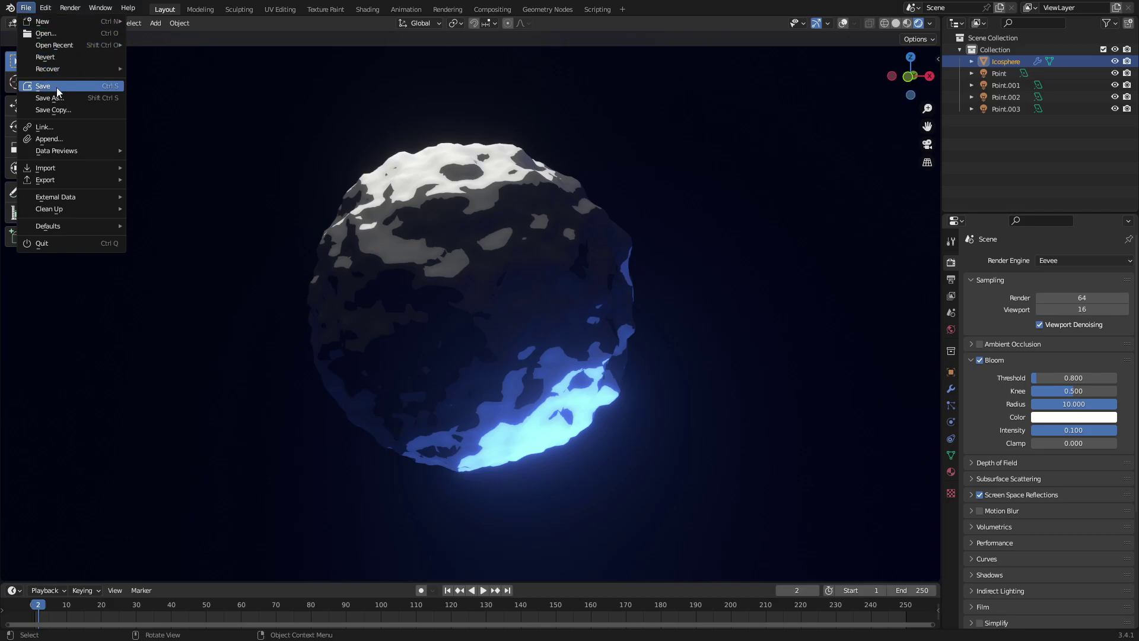